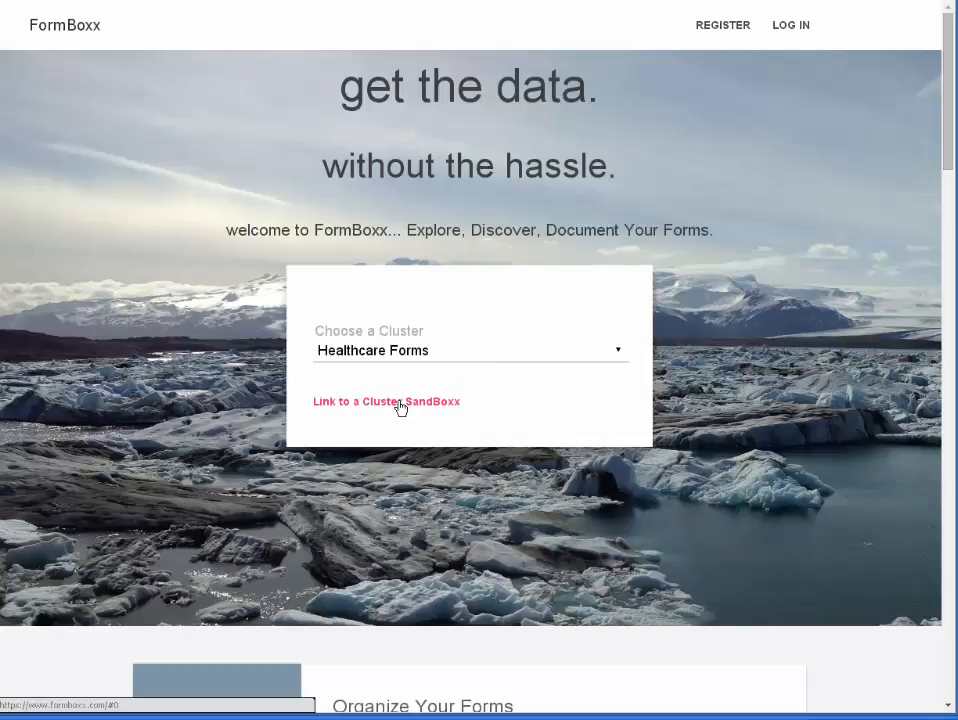
# Step: Open the Healthcare Forms cluster sandbox and go to the text search page
pyautogui.click(399, 402)
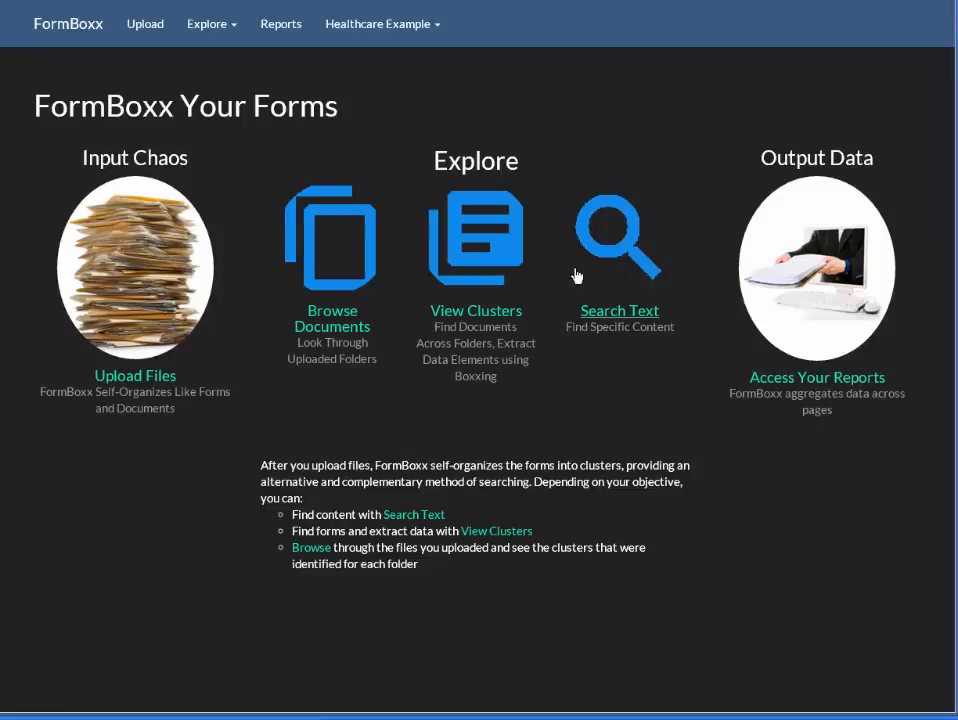
pyautogui.click(223, 34)
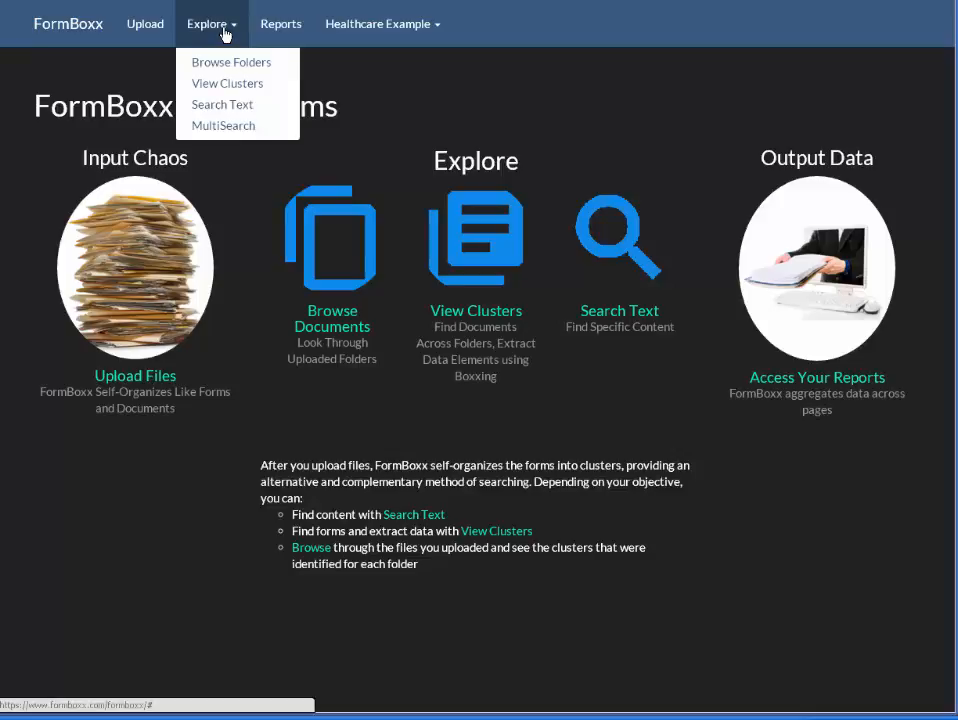
pyautogui.click(224, 106)
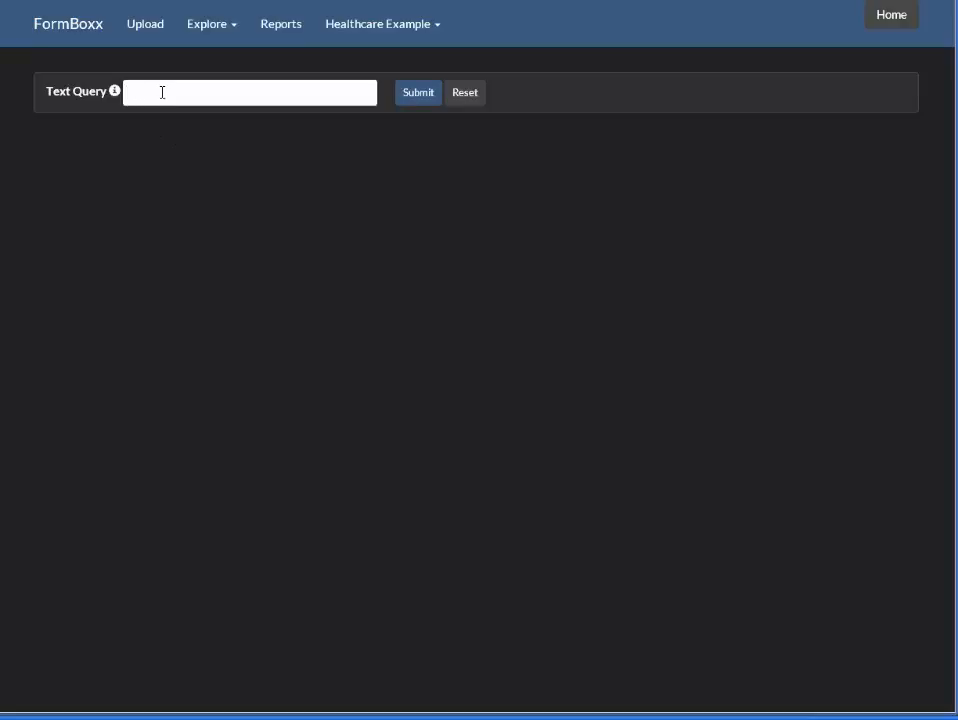
# Step: Search the forms' text for typhoid
pyautogui.write('typhoid')
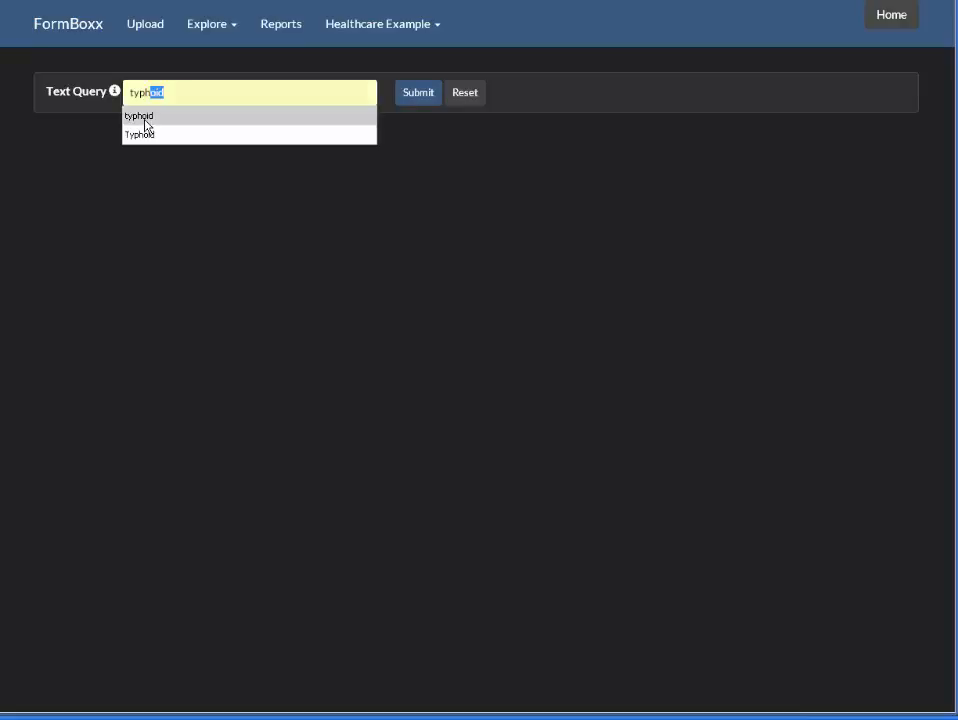
pyautogui.click(141, 117)
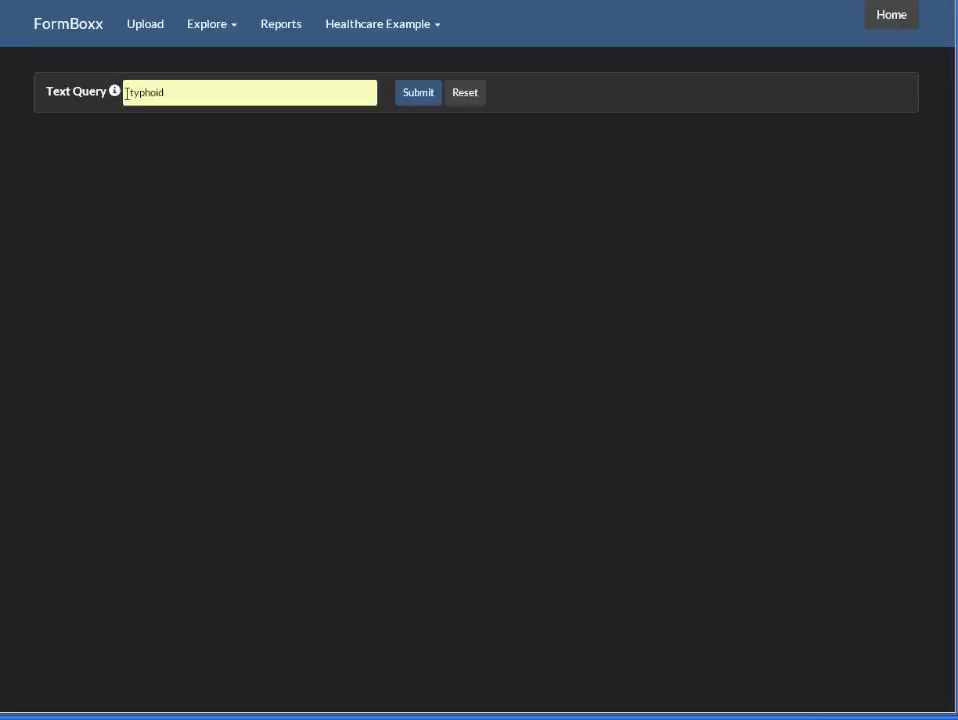
pyautogui.click(414, 99)
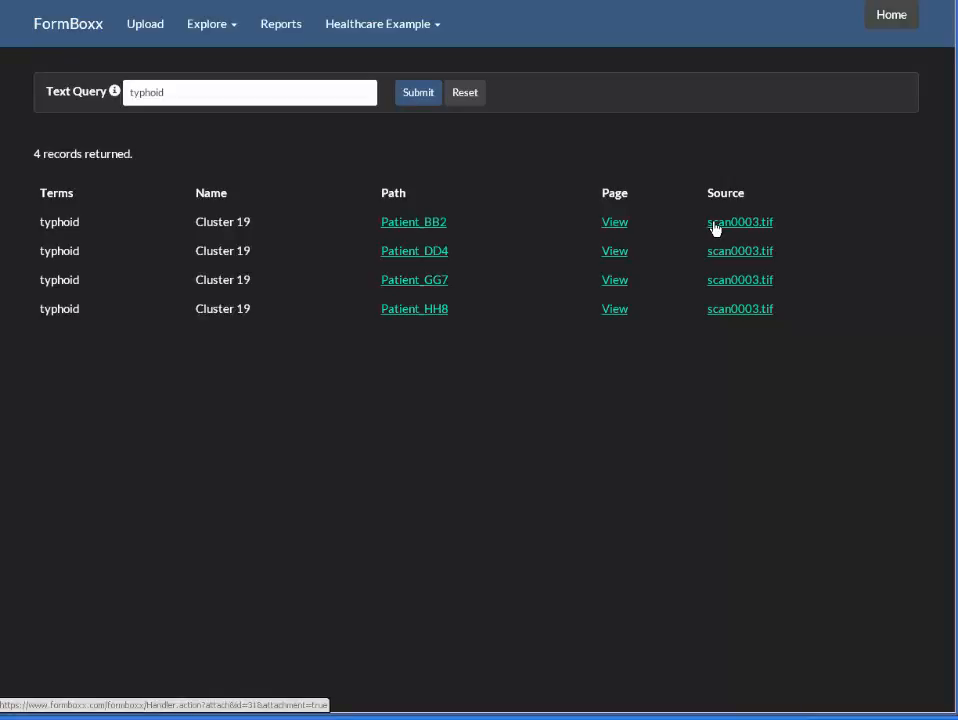
# Step: Open the page of the first typhoid match for Patient_BB2, then its cluster, Cluster 19
pyautogui.click(615, 222)
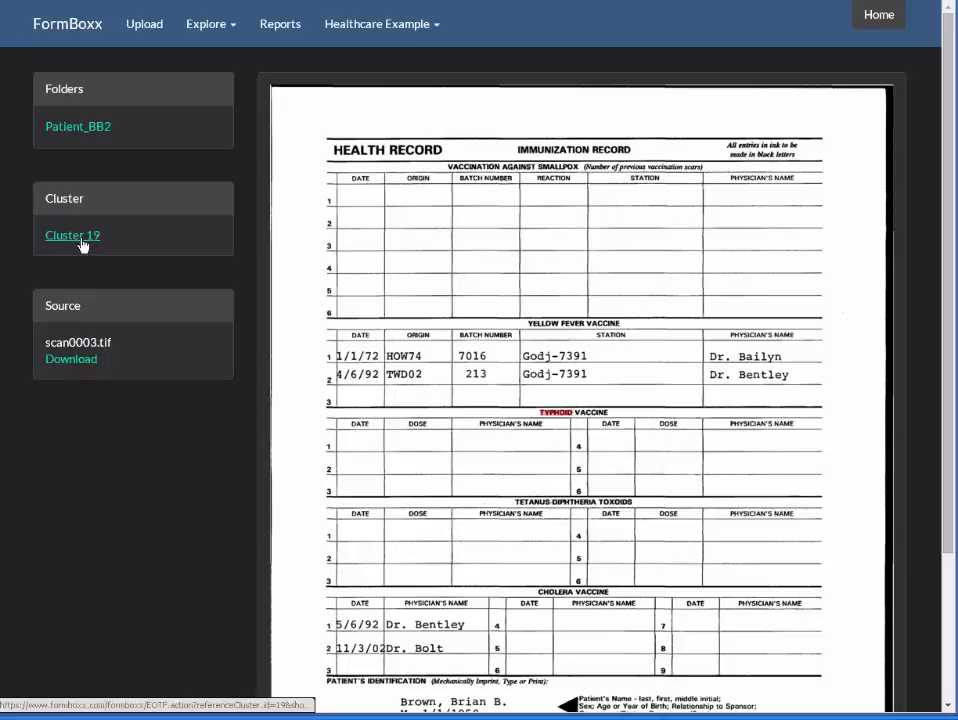
pyautogui.click(165, 231)
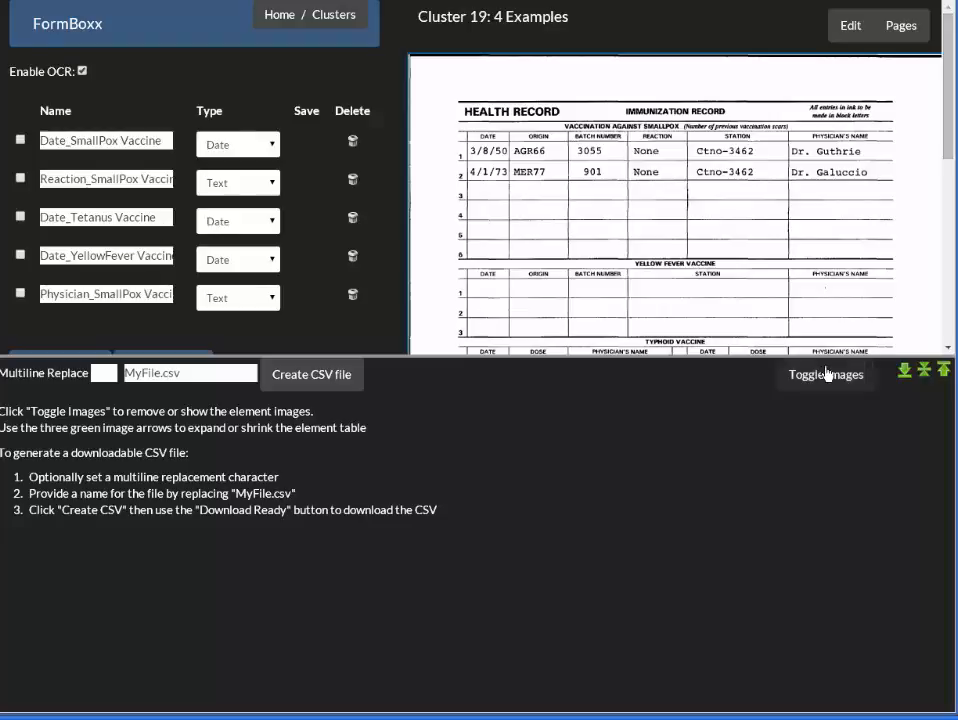
pyautogui.click(908, 373)
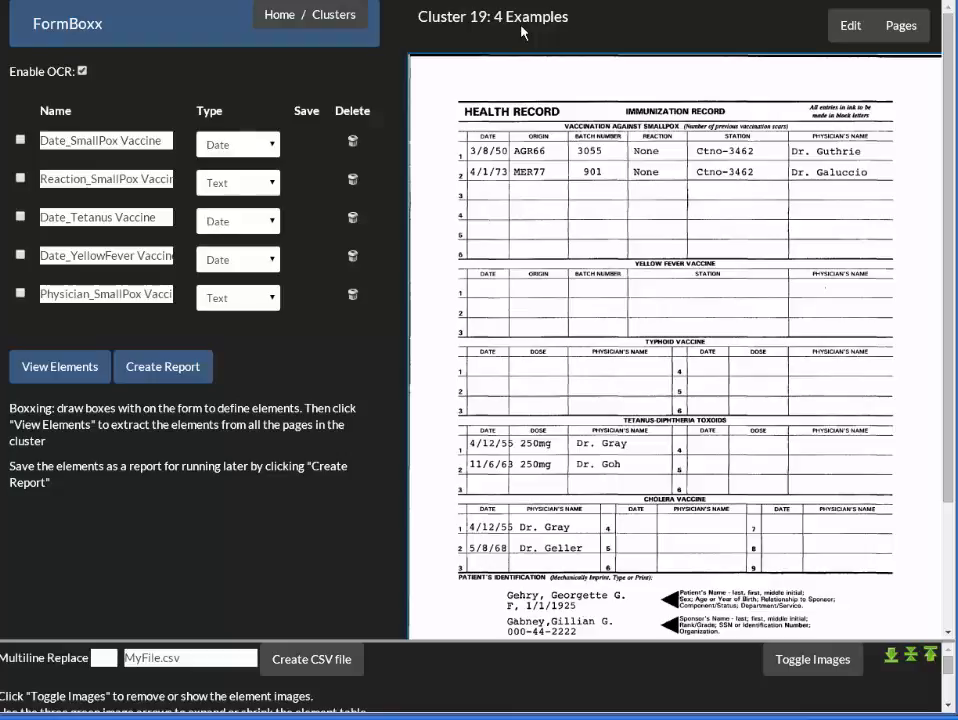
# Step: Draw an element box over the Typhoid Vaccine date column and set its type to Date
pyautogui.click(131, 217)
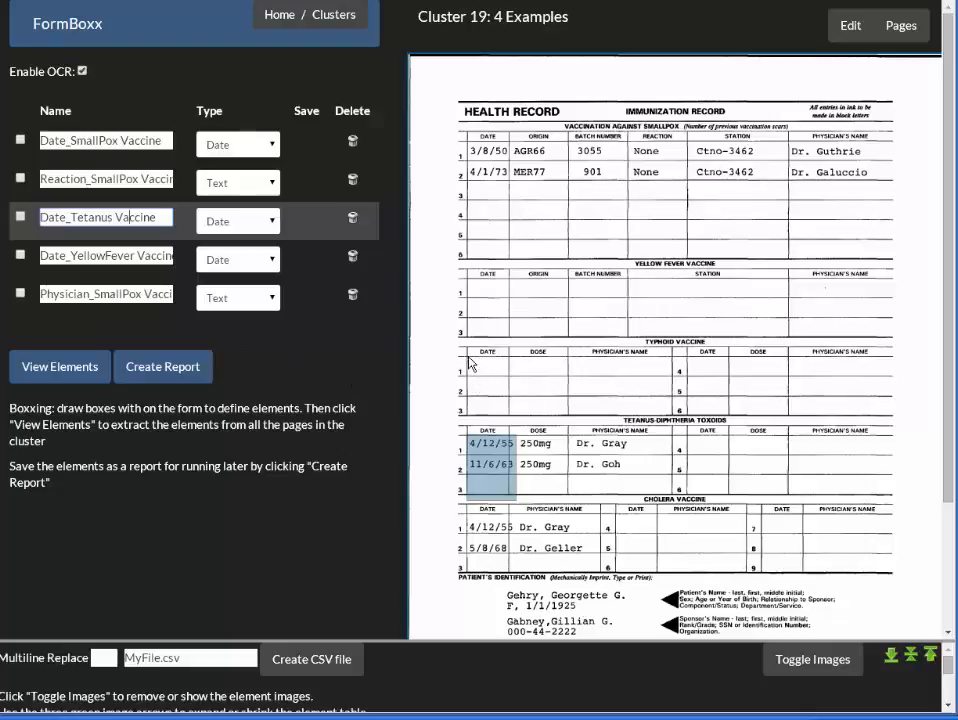
pyautogui.moveTo(464, 344); pyautogui.dragTo(518, 420)
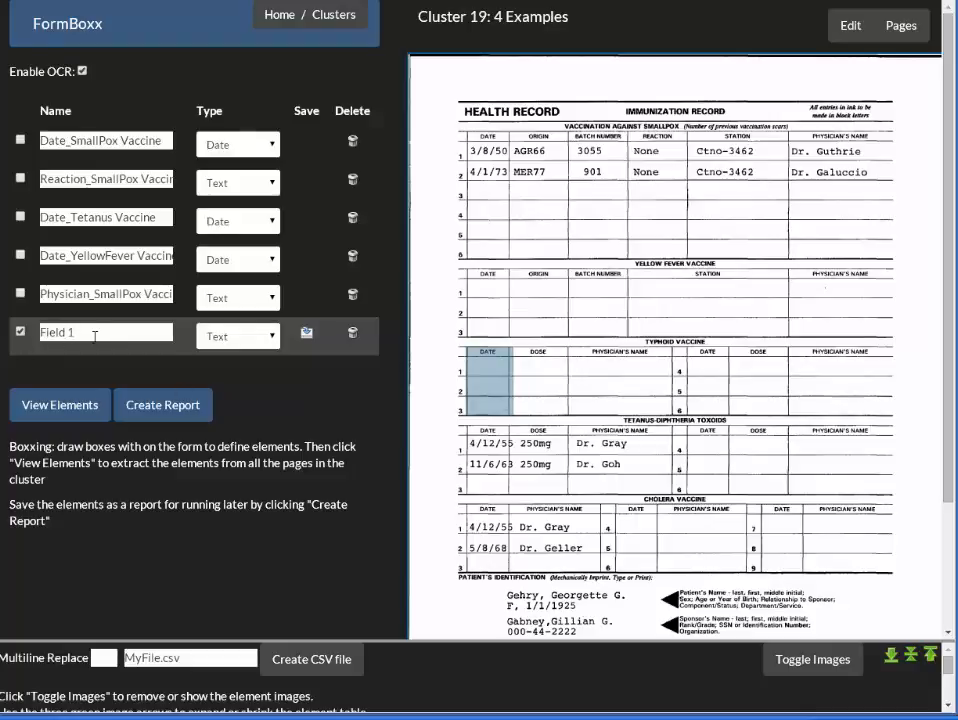
pyautogui.click(271, 338)
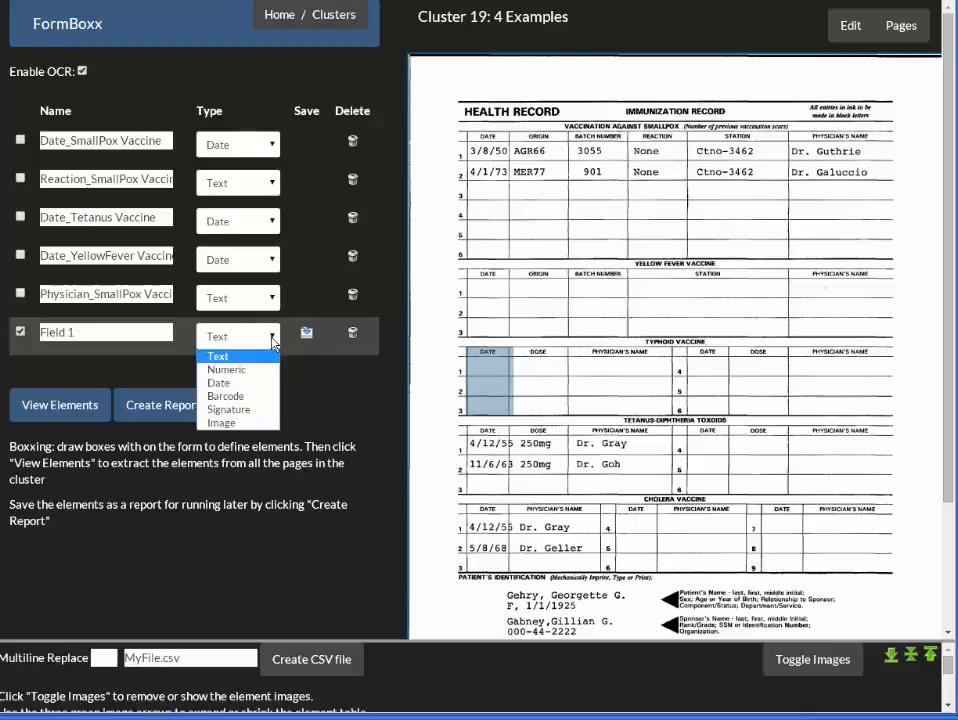
pyautogui.click(234, 383)
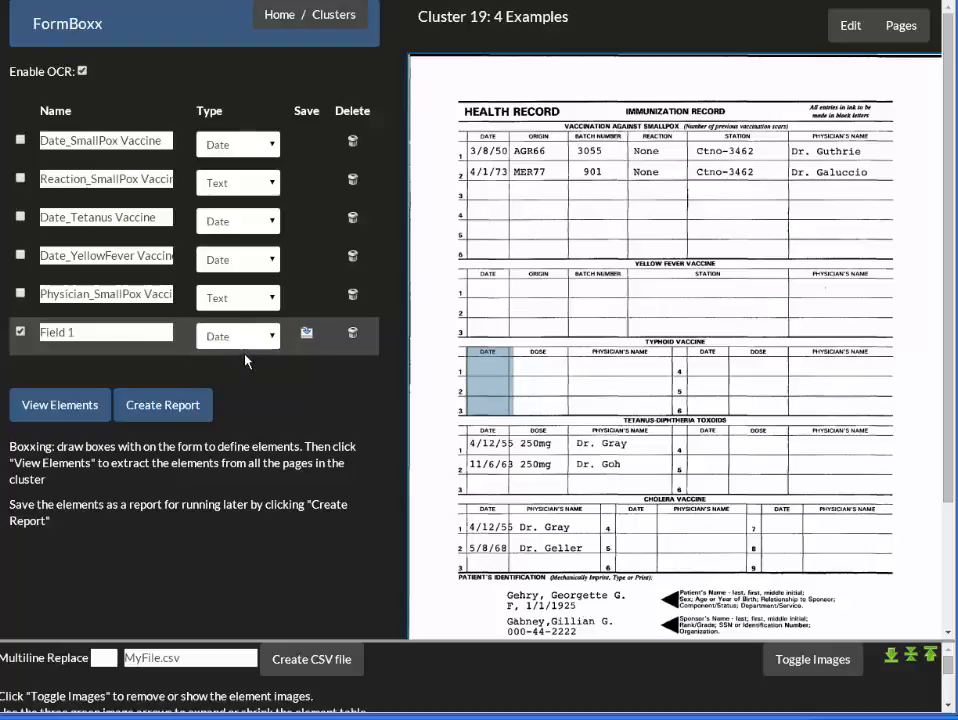
# Step: Extract the elements from all pages in the cluster
pyautogui.click(911, 655)
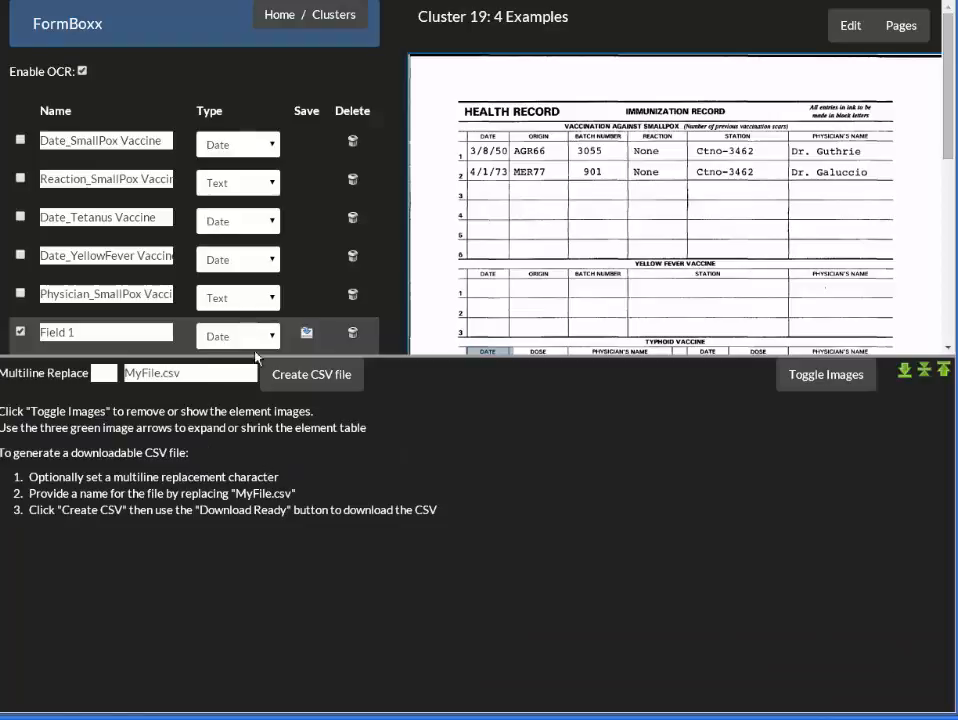
pyautogui.scroll(-2, 466, 546)
pyautogui.click(60, 248)
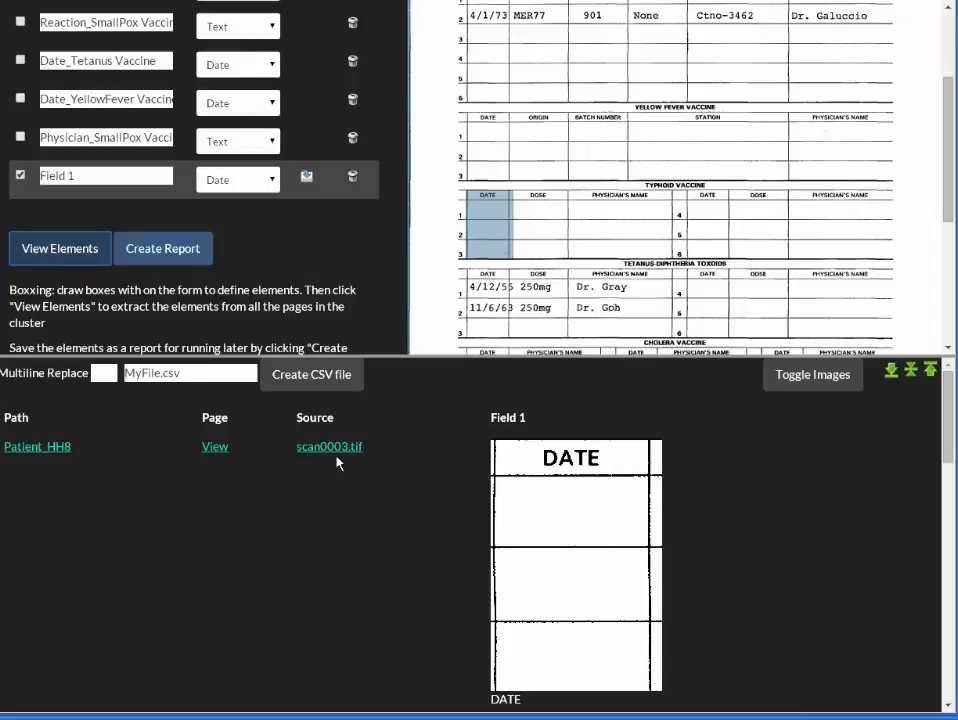
# Step: Scroll through the extracted date images and text for each patient
pyautogui.scroll(-10, 392, 481)
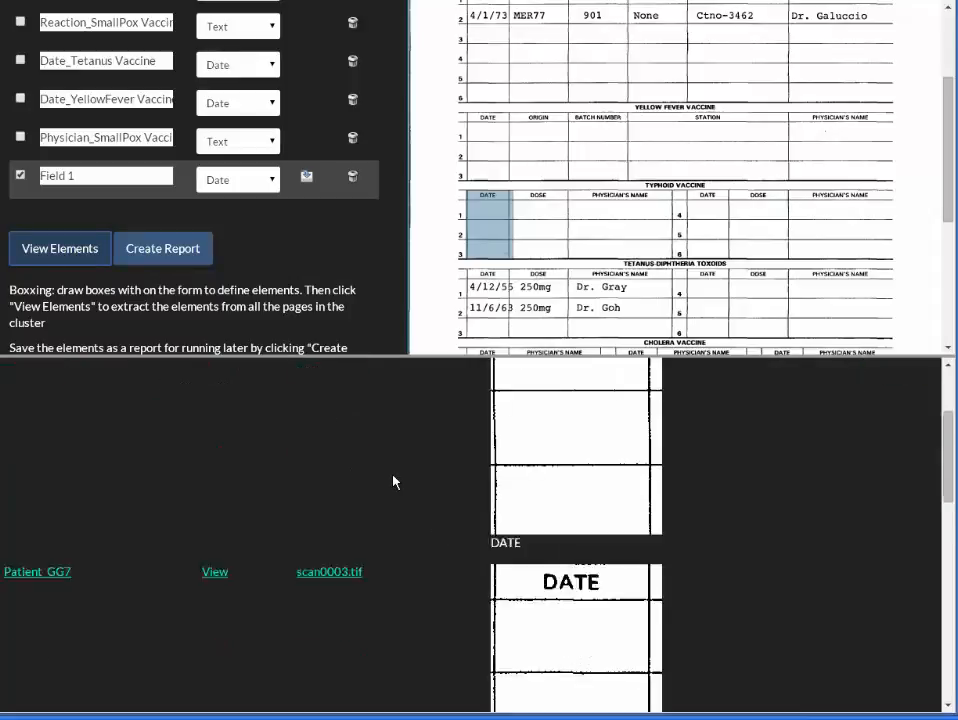
pyautogui.scroll(-1, 393, 481)
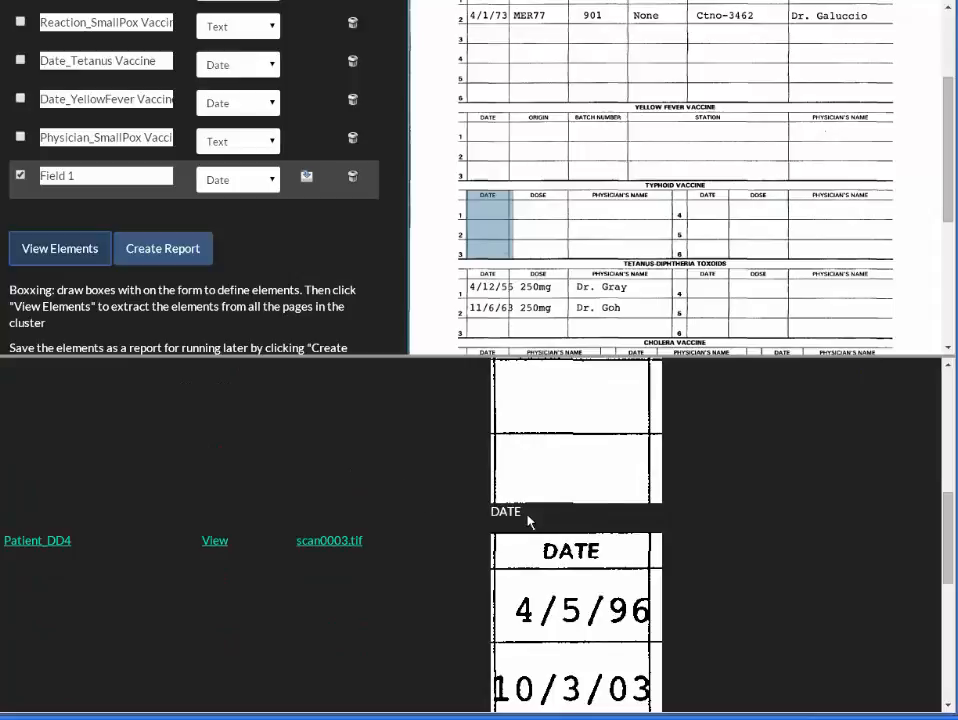
pyautogui.scroll(-3, 433, 505)
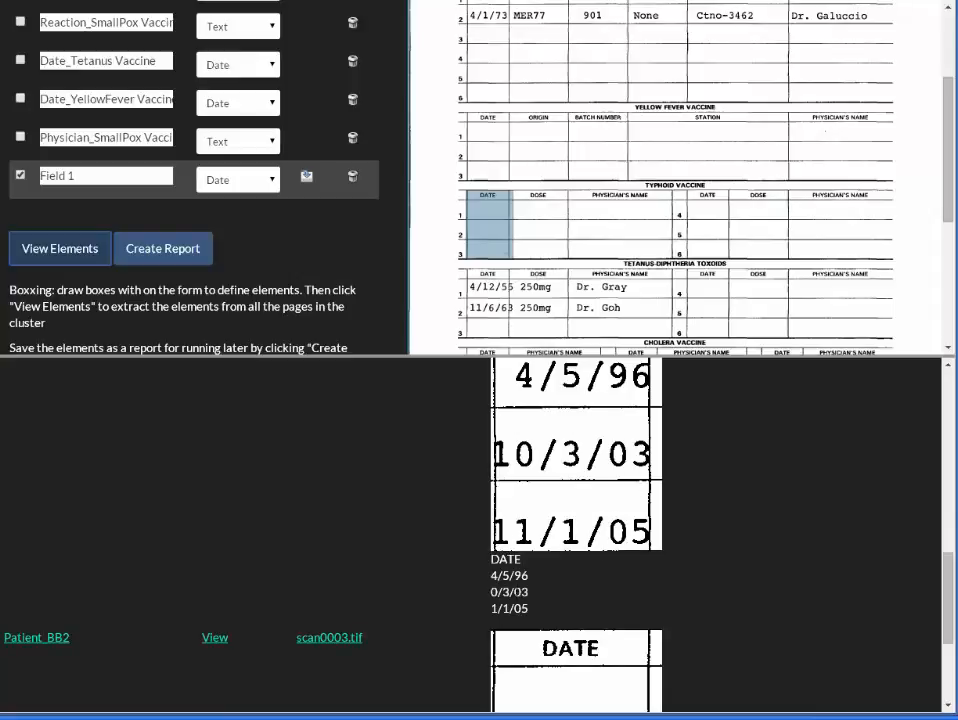
pyautogui.scroll(-5, 443, 537)
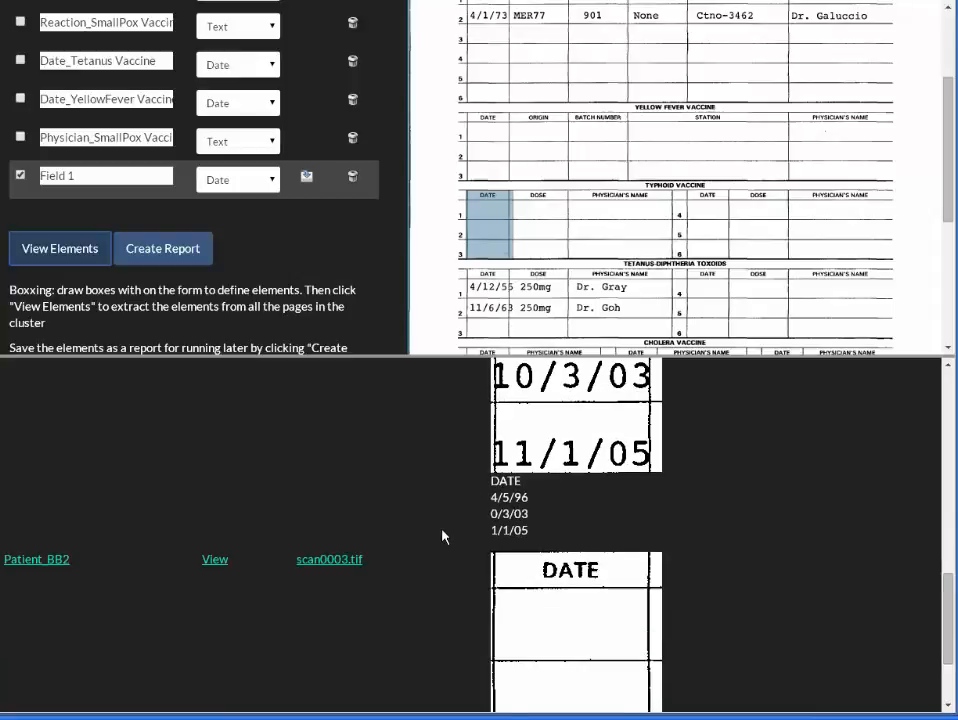
pyautogui.scroll(3, 443, 537)
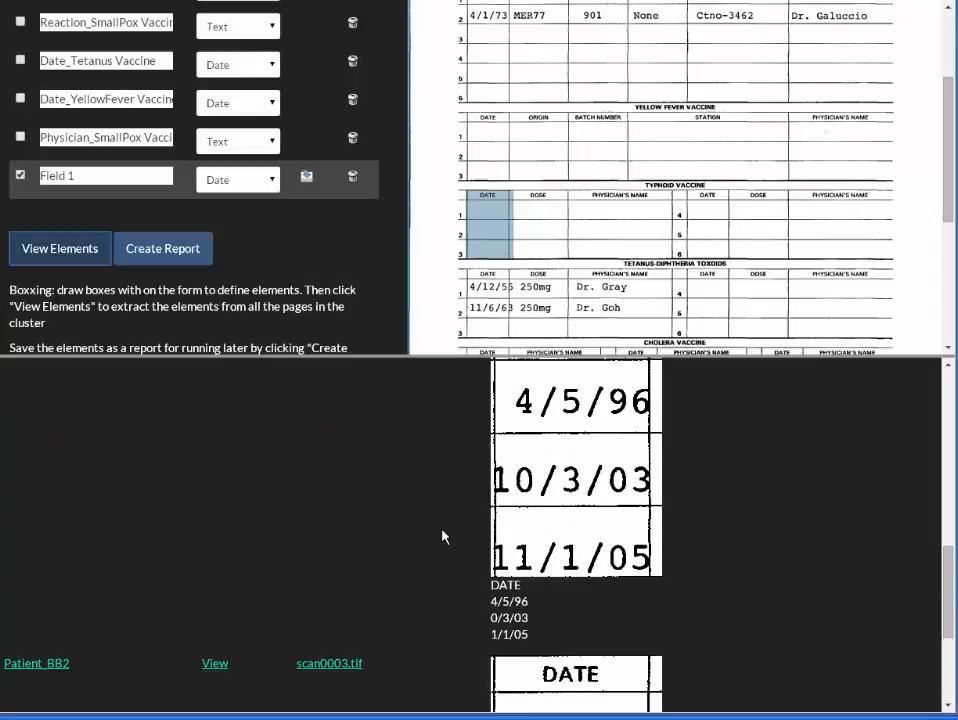
pyautogui.scroll(-5, 435, 538)
pyautogui.scroll(10, 435, 538)
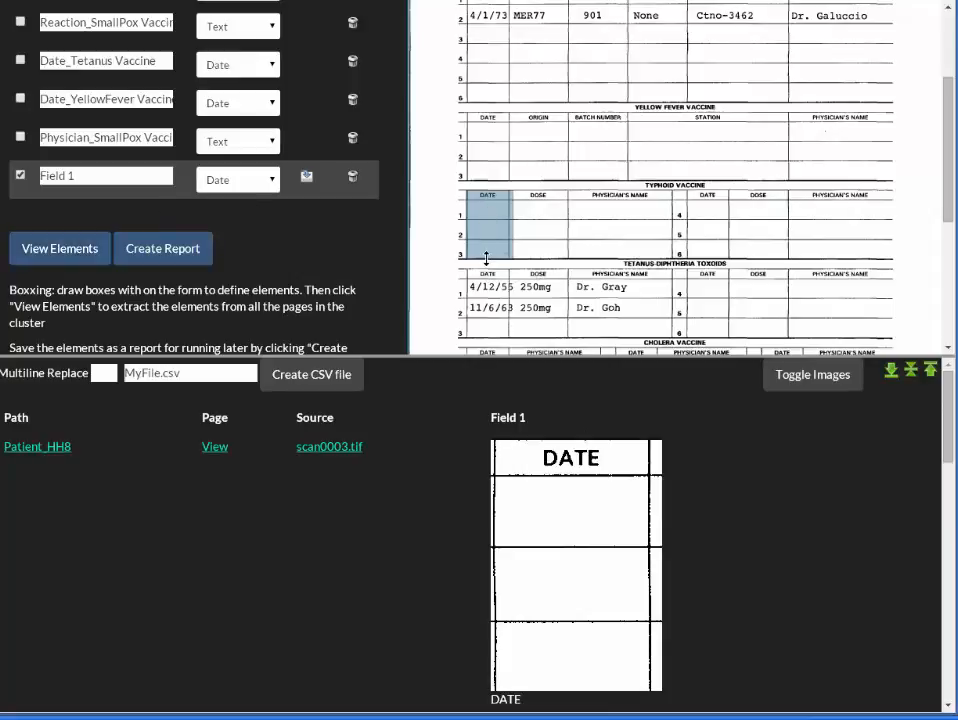
# Step: Resize the typhoid date box to leave out the DATE header row and extract the elements again
pyautogui.moveTo(486, 260); pyautogui.dragTo(486, 253)
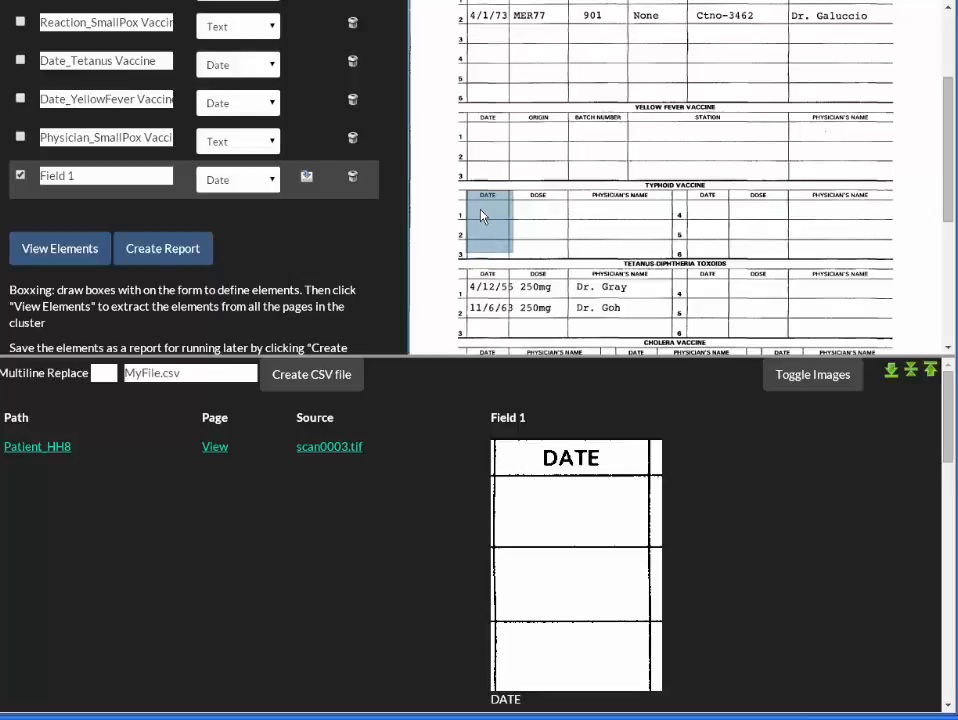
pyautogui.moveTo(480, 209); pyautogui.dragTo(477, 218)
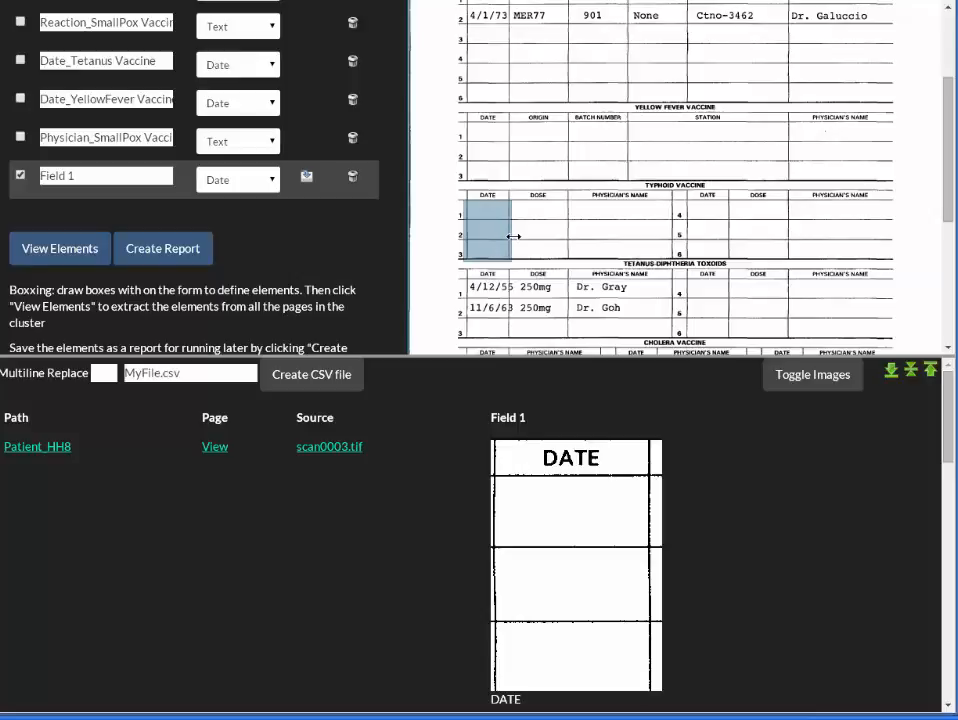
pyautogui.moveTo(511, 236); pyautogui.dragTo(514, 237)
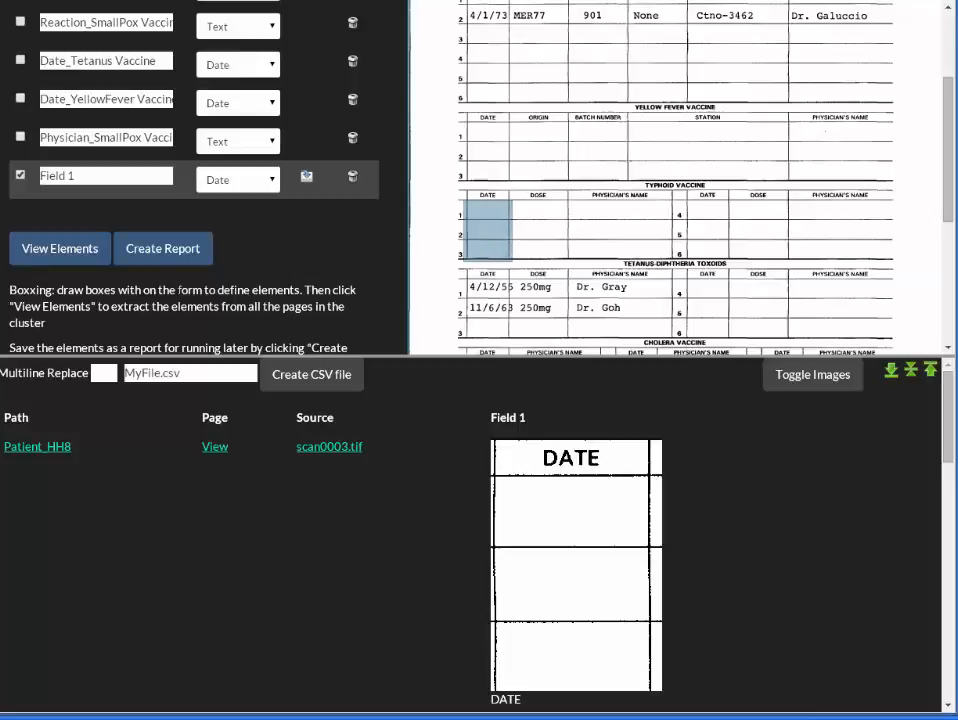
pyautogui.click(52, 250)
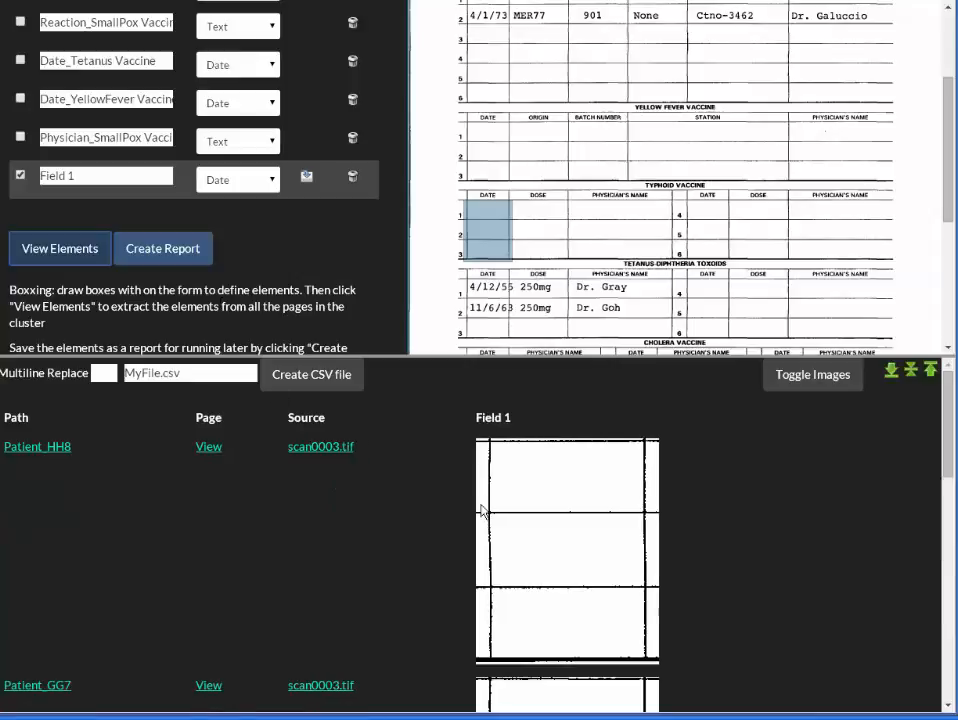
# Step: Scroll through the re-extracted results for each patient and hide the element images
pyautogui.scroll(-3, 530, 525)
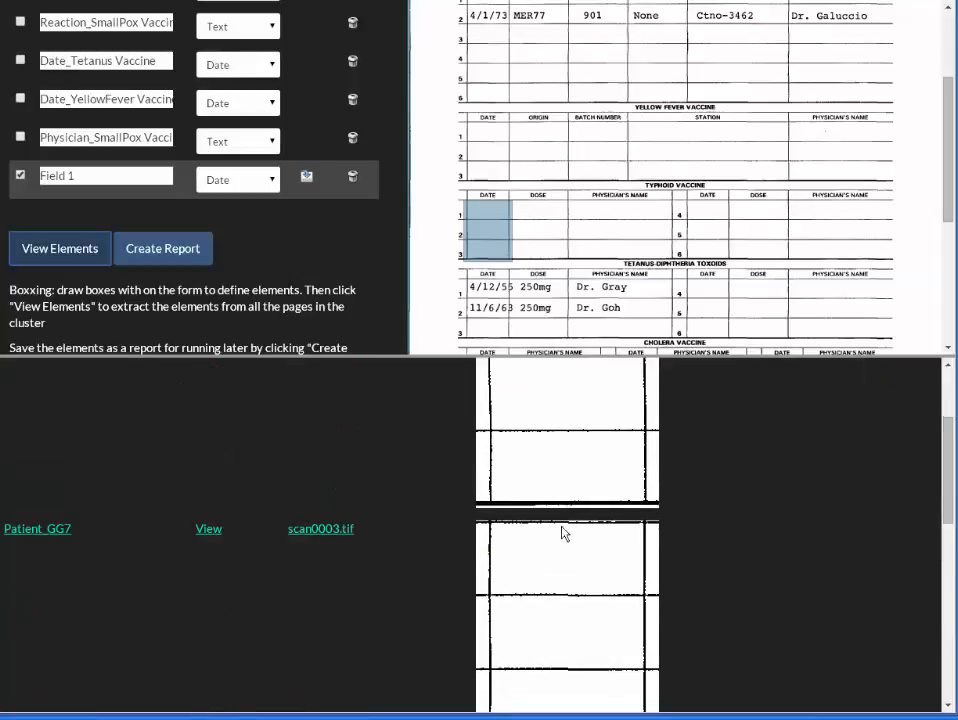
pyautogui.scroll(-8, 537, 520)
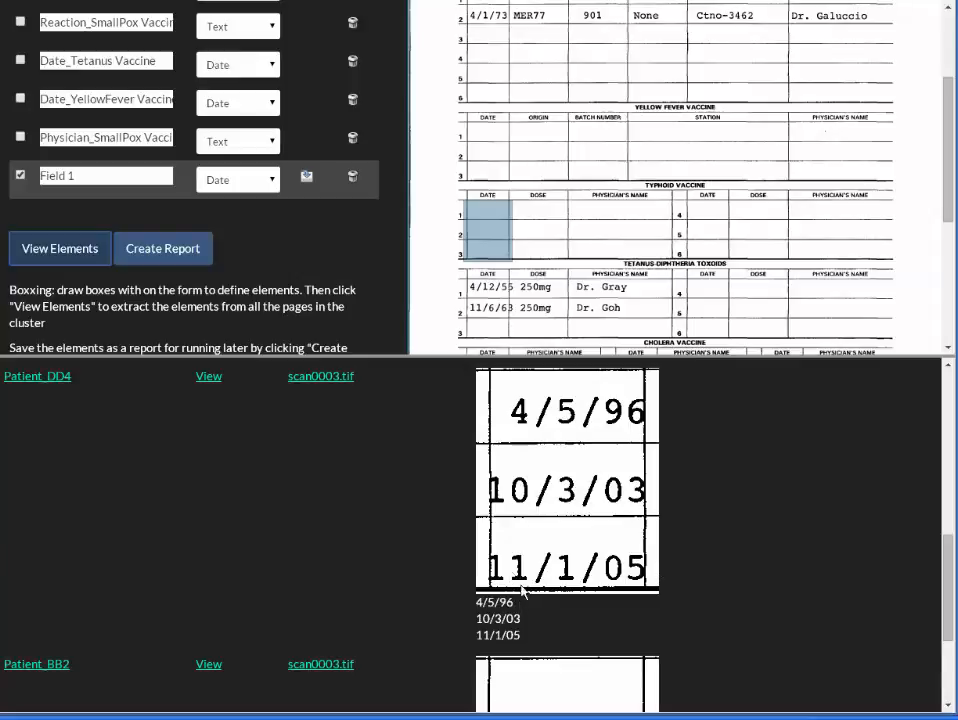
pyautogui.scroll(-3, 528, 600)
pyautogui.scroll(10, 532, 606)
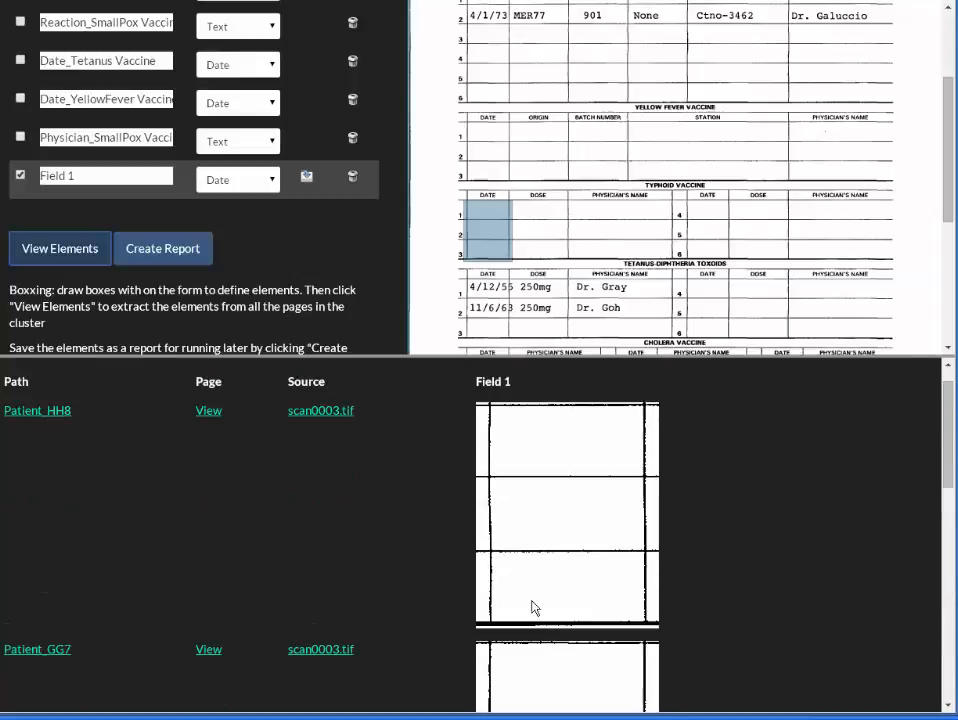
pyautogui.scroll(1, 535, 607)
pyautogui.click(782, 380)
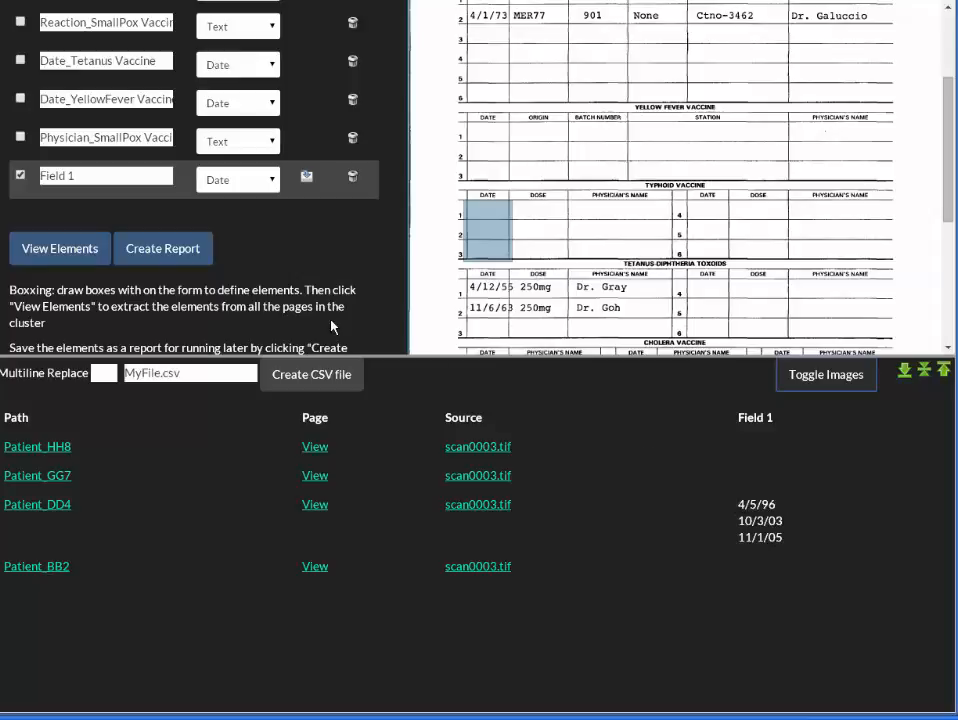
# Step: Include the Date_YellowFever Vaccine element in the selection and extract the elements again
pyautogui.click(20, 98)
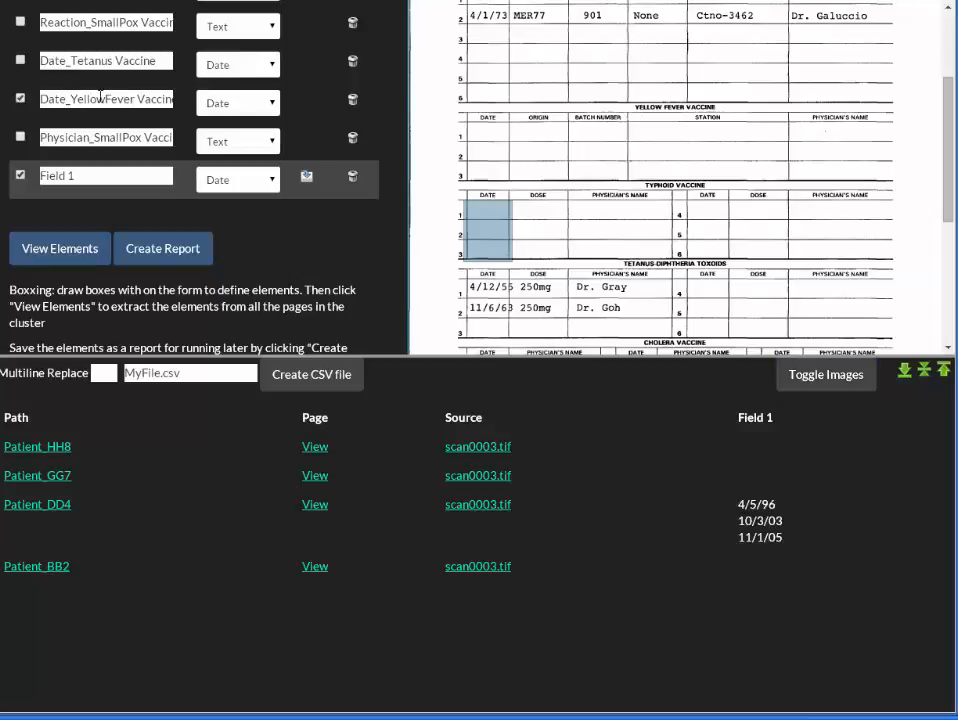
pyautogui.click(80, 251)
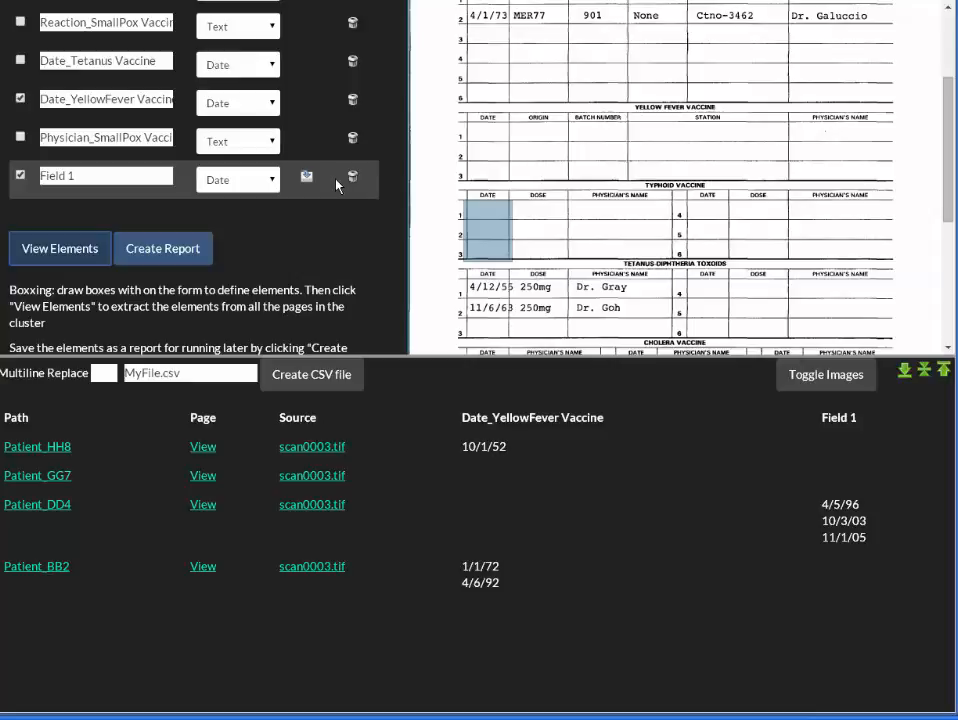
# Step: Deselect Date_YellowFever Vaccine and select the Date_Tetanus Vaccine and Physician_SmallPox Vaccine elements
pyautogui.click(66, 99)
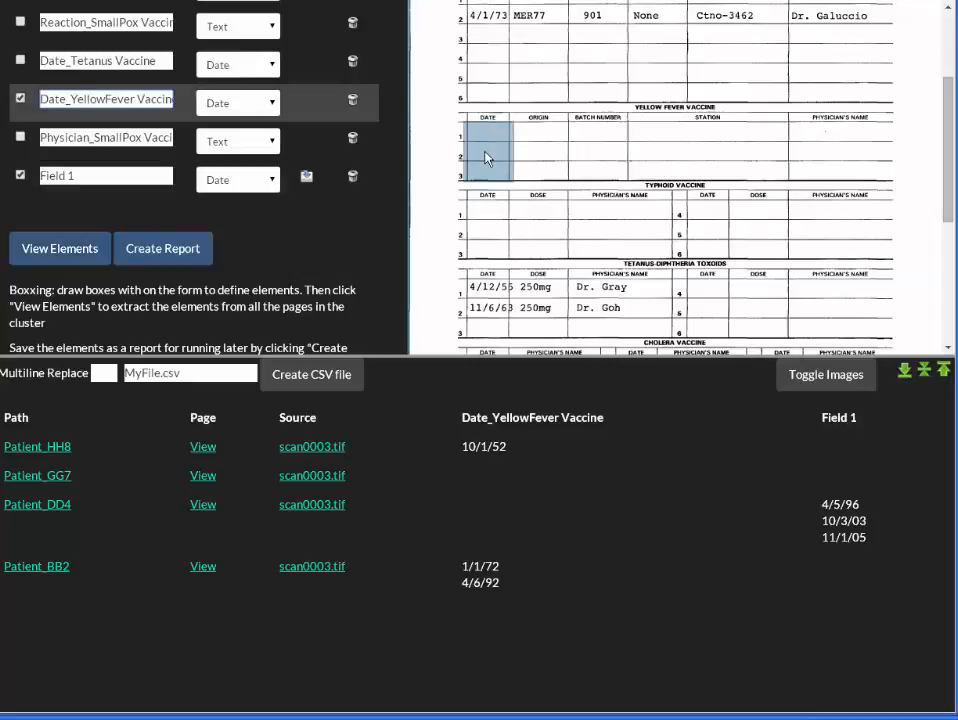
pyautogui.click(100, 175)
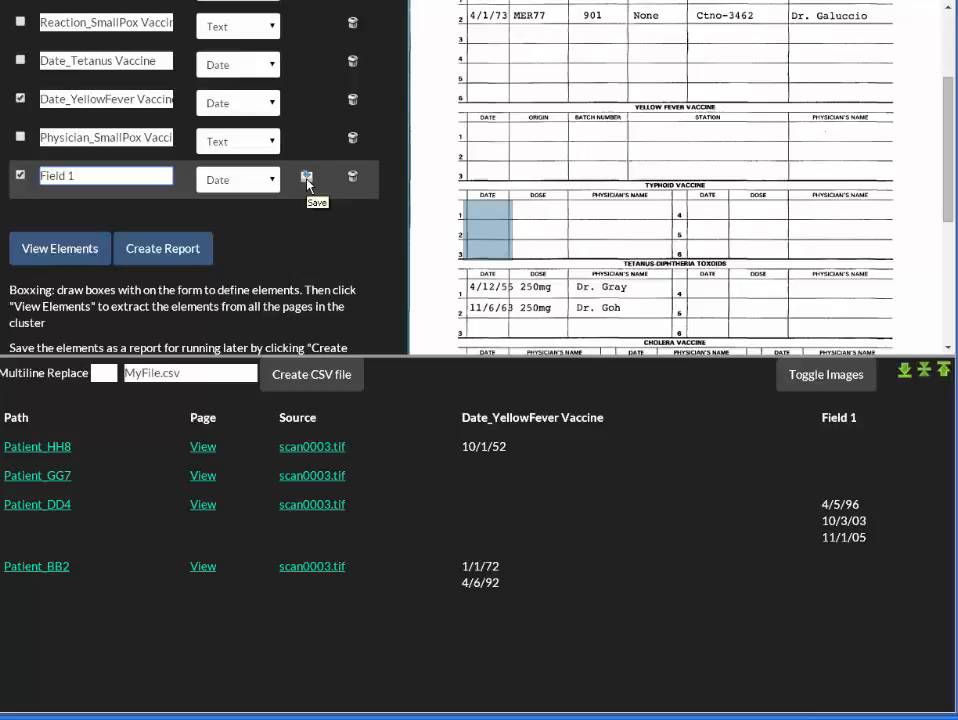
pyautogui.click(21, 99)
pyautogui.click(21, 61)
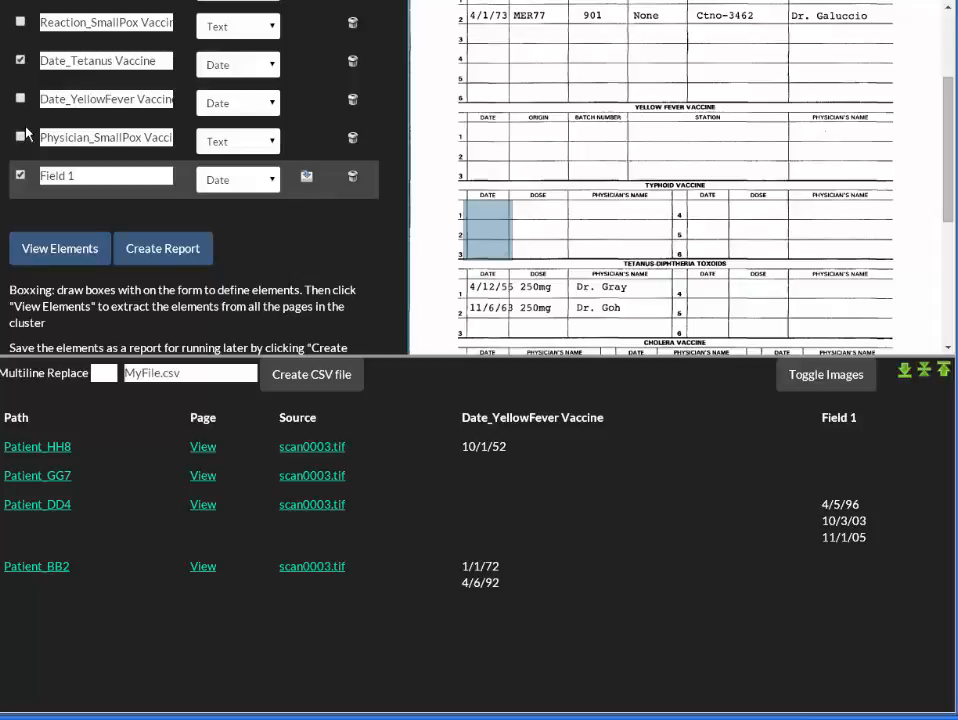
pyautogui.click(20, 138)
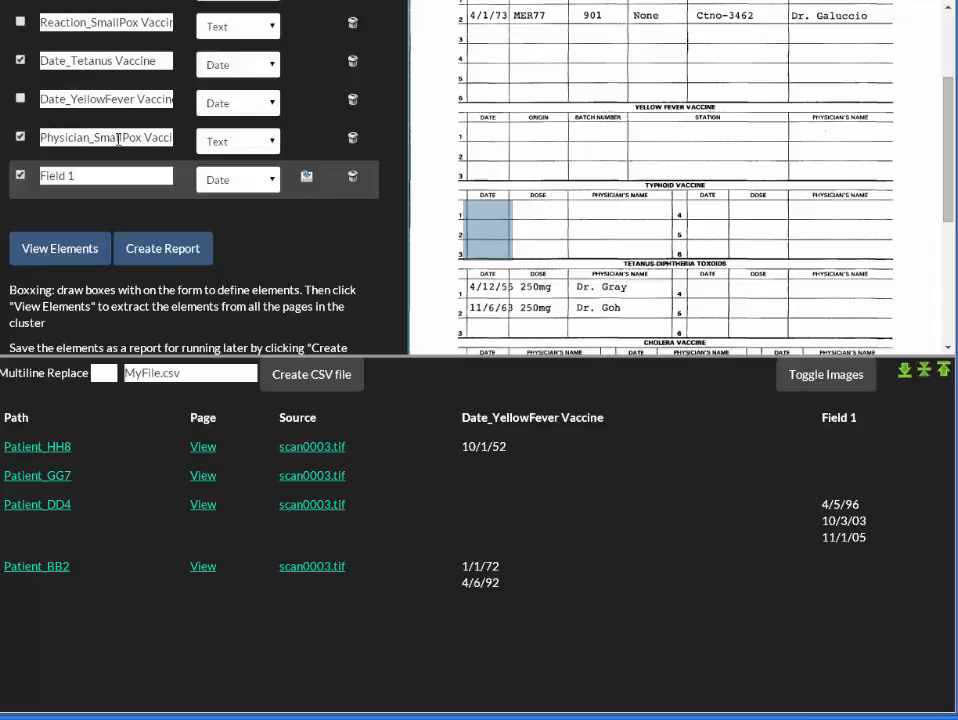